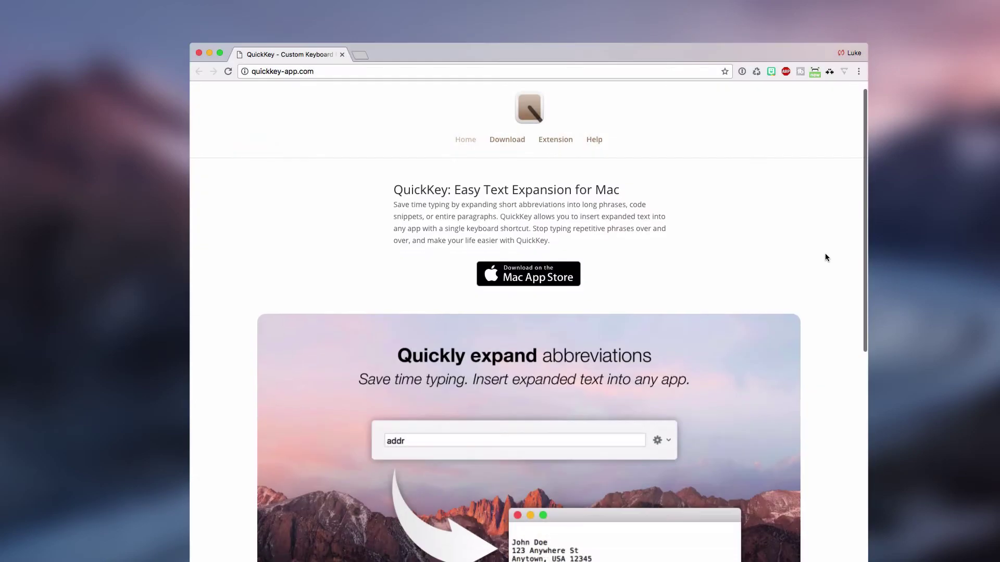
- Review the feature overview on the QuickKey website and expand the app's full description on its Mac App Store page
scroll(825, 257, "down", 3)
scroll(863, 355, "down", 2)
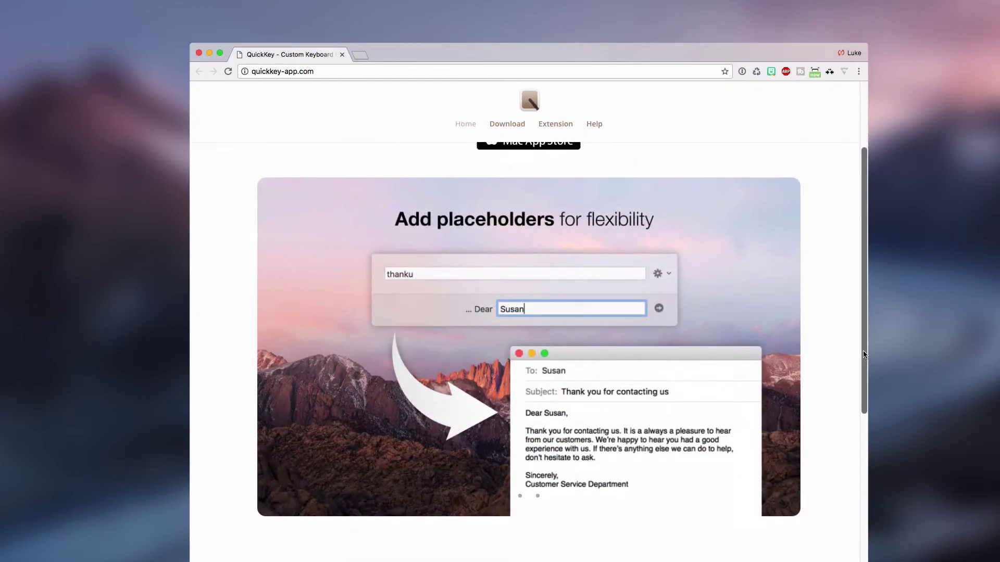
scroll(849, 358, "down", 2)
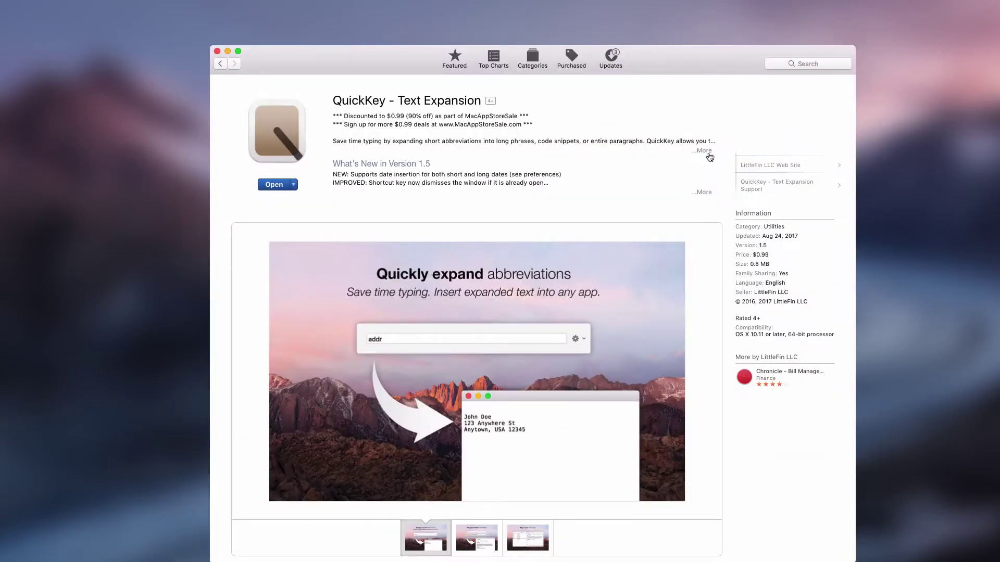
left_click(707, 152)
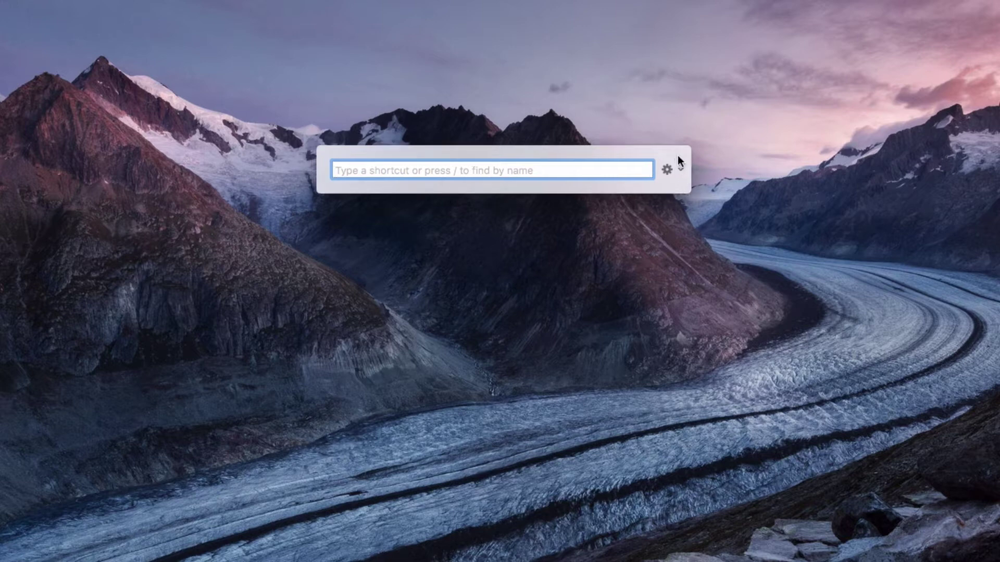
- Open the QuickKey snippet manager from the shortcut prompt and reposition both windows on the desktop
left_click_drag(676, 155, 716, 223)
left_click(715, 240)
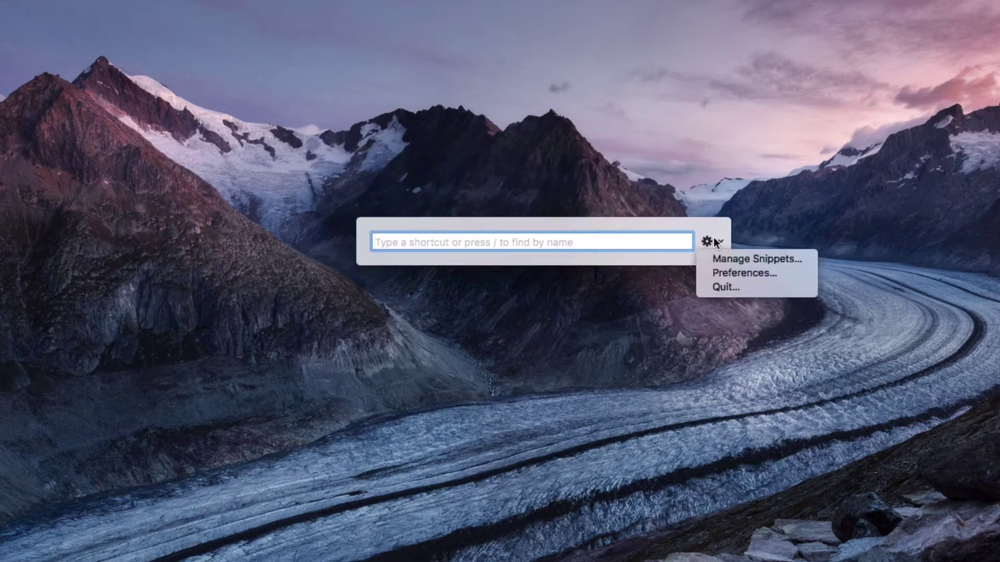
left_click(805, 257)
left_click_drag(551, 93, 586, 223)
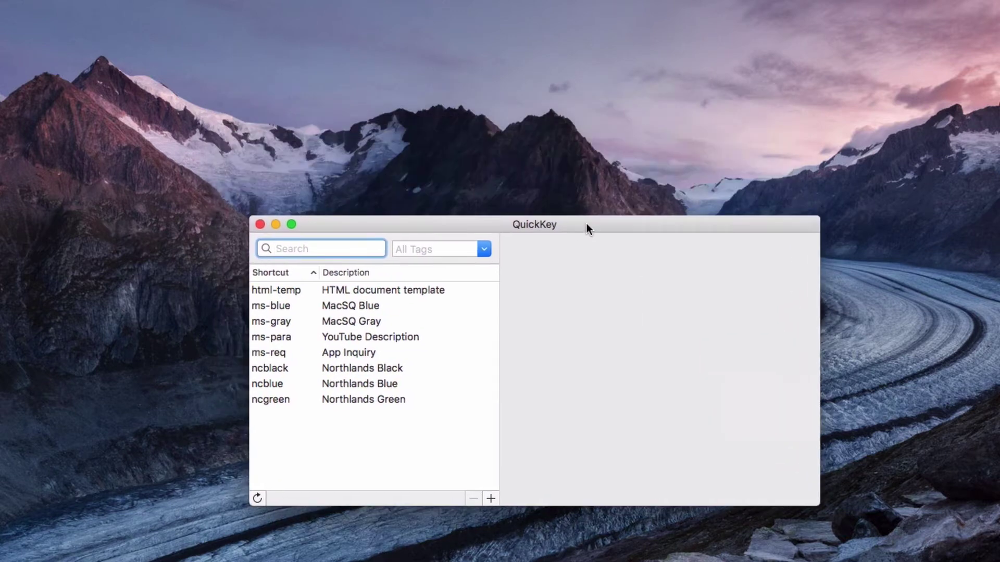
- Display the html-temp snippet and read through its HTML document template code
left_click(385, 291)
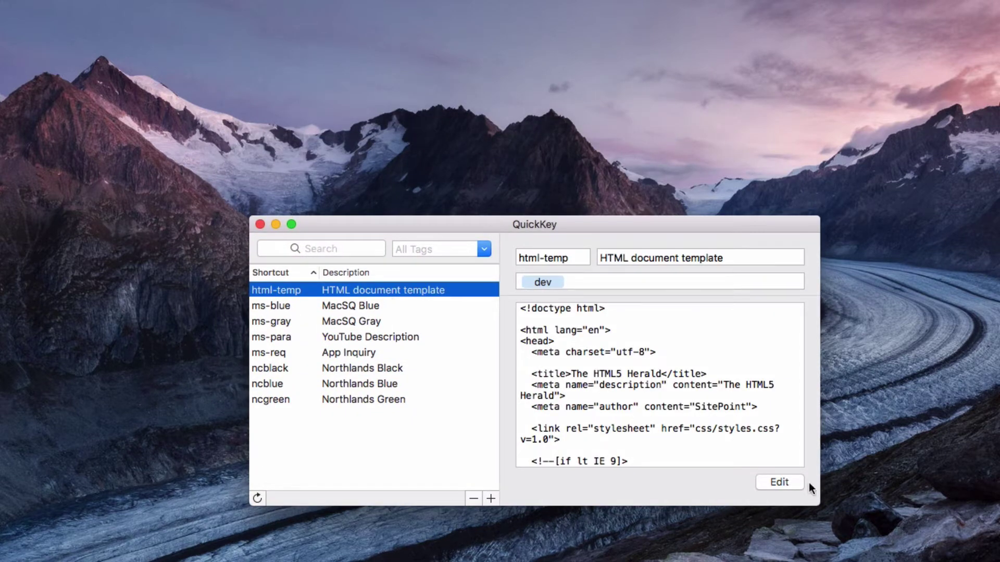
scroll(629, 385, "down", 5)
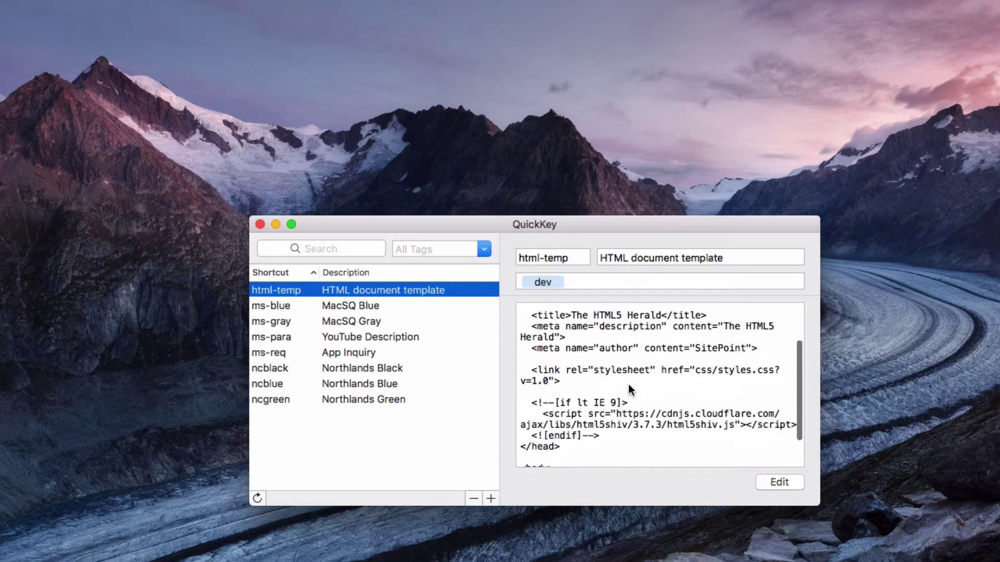
scroll(629, 385, "up", 5)
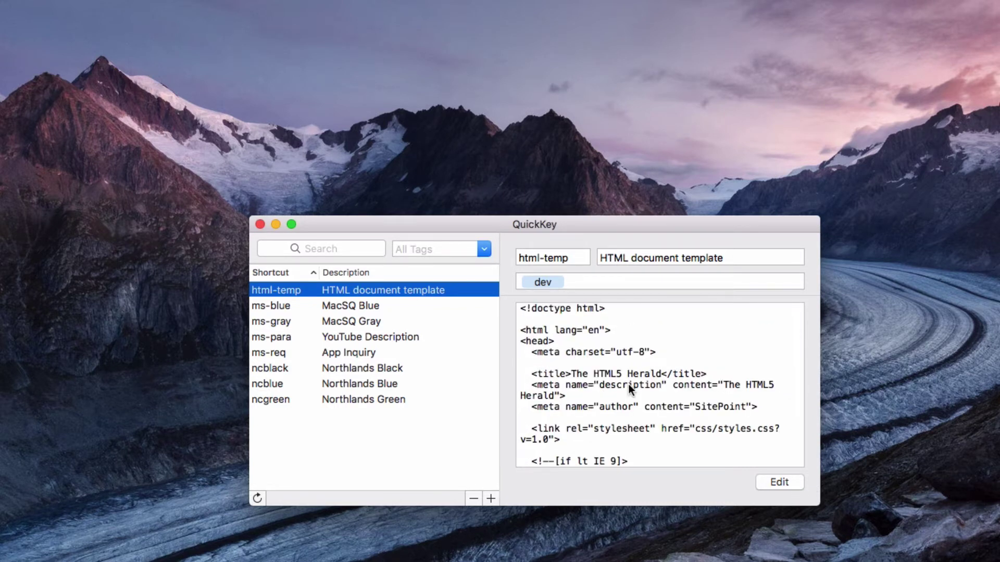
scroll(615, 367, "down", 3)
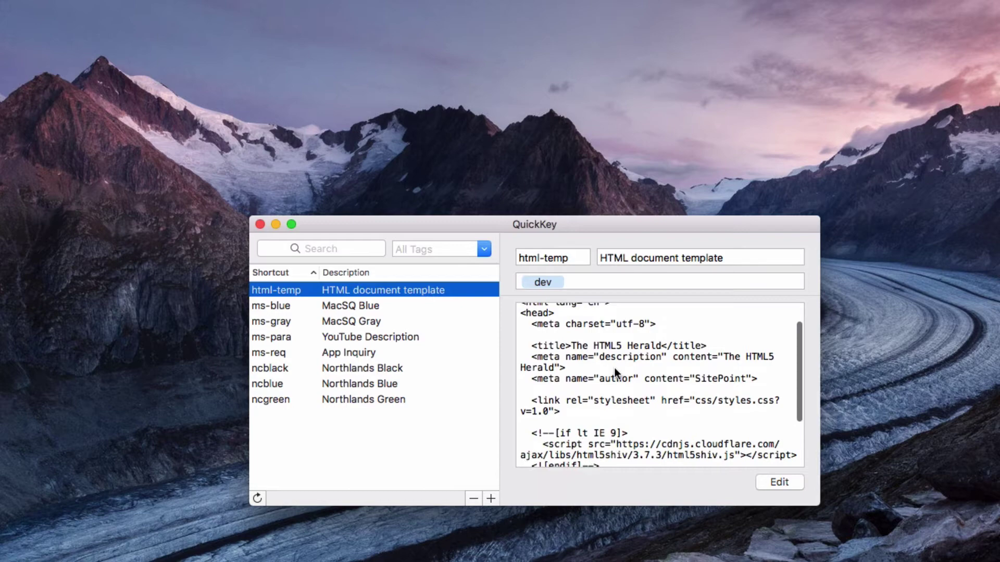
scroll(613, 367, "down", 2)
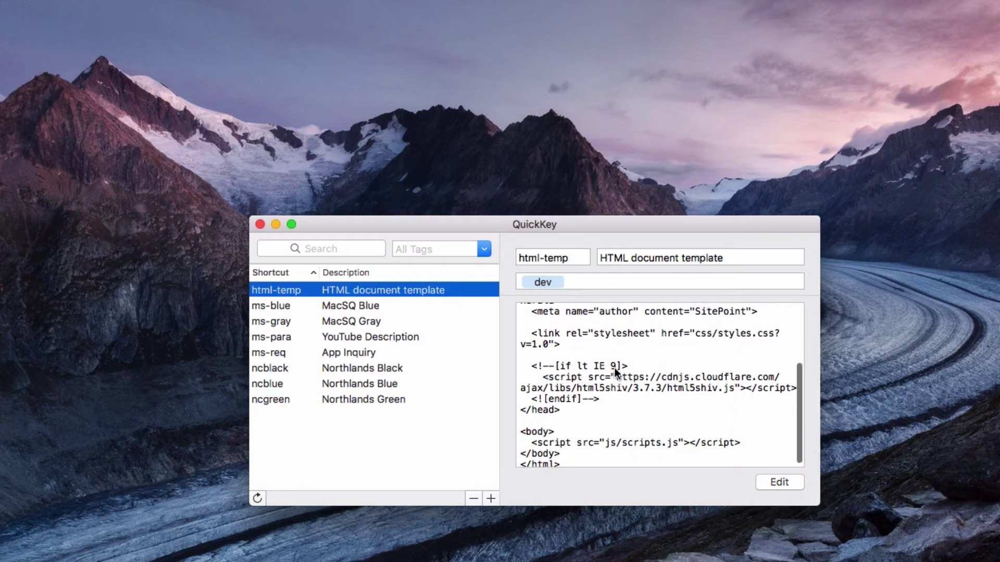
scroll(614, 367, "up", 2)
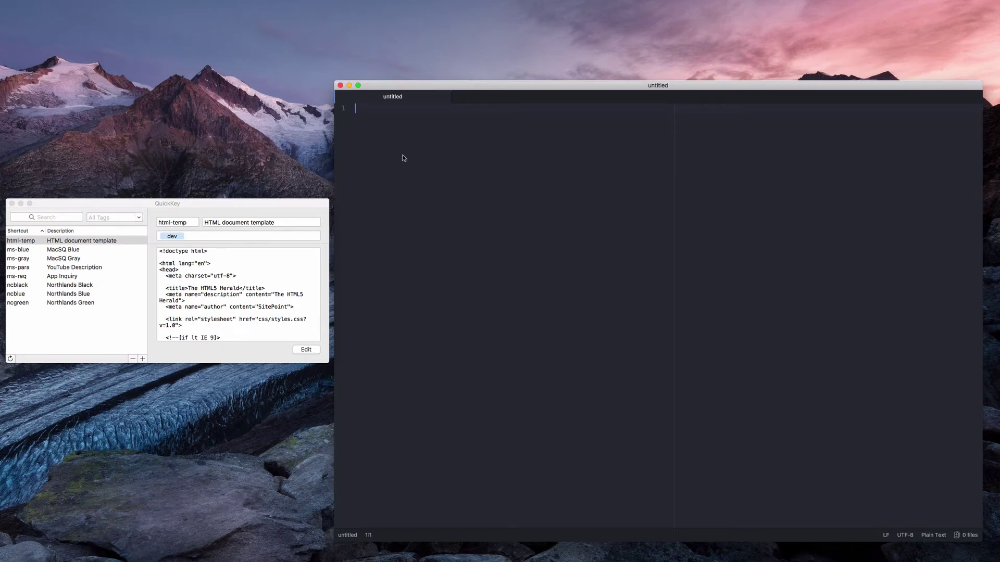
- Expand the html-temp snippet into the empty untitled document in the code editor
key("ctrl+alt+space")
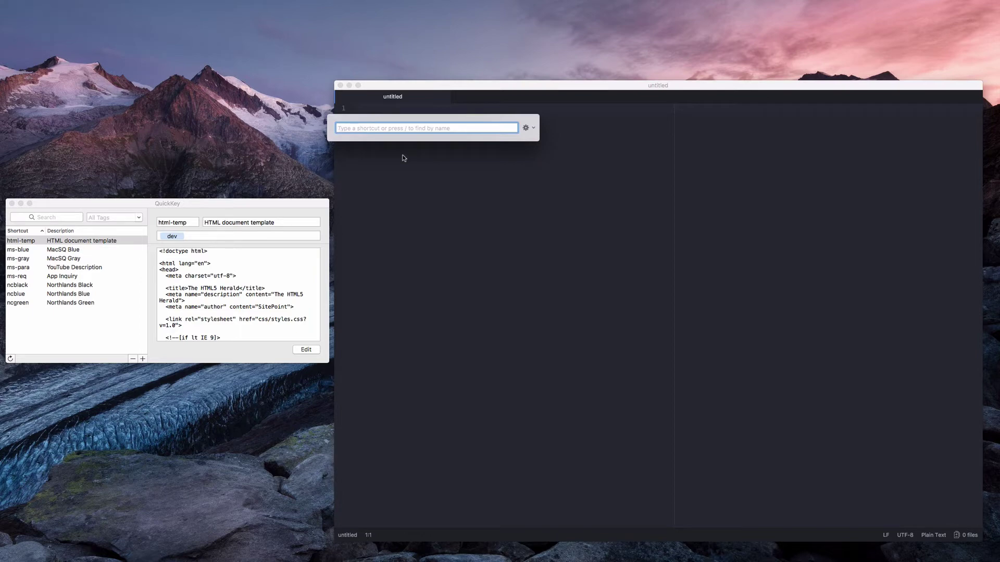
type("html-")
key("Return")
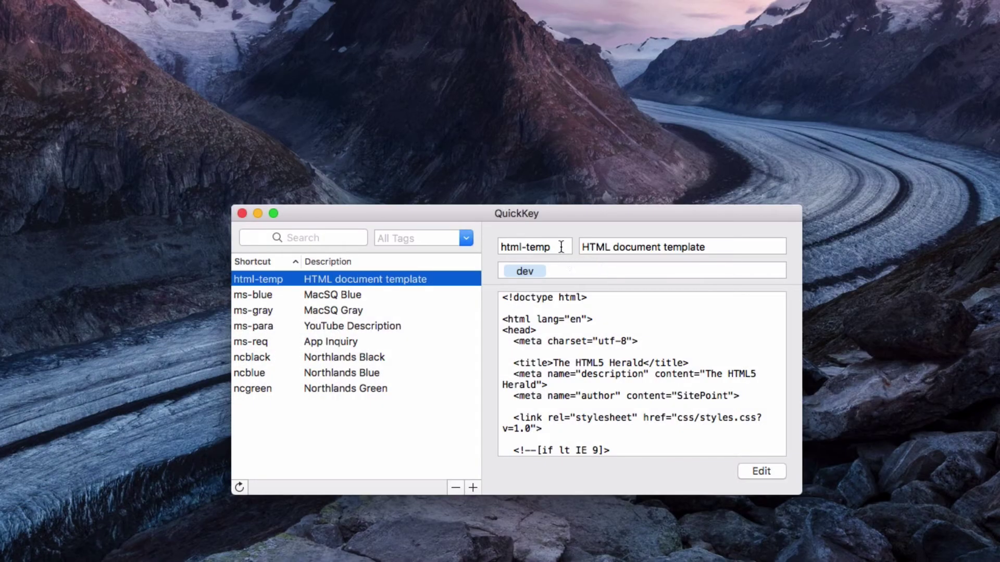
- Examine the html-temp snippet's shortcut, description and full expansion text by highlighting each one in the QuickKey manager
left_click_drag(562, 247, 497, 248)
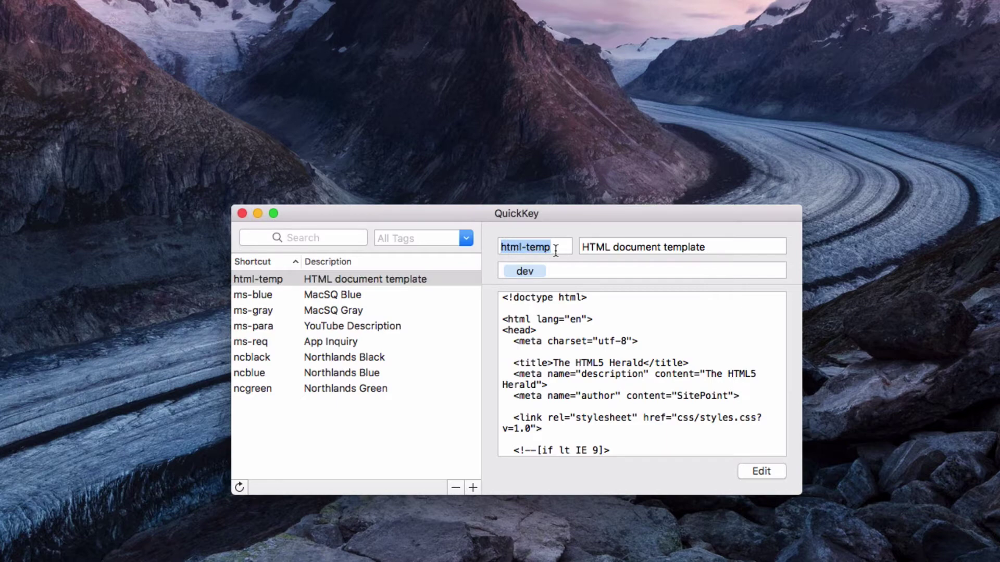
left_click_drag(750, 246, 589, 247)
scroll(616, 398, "down", 5)
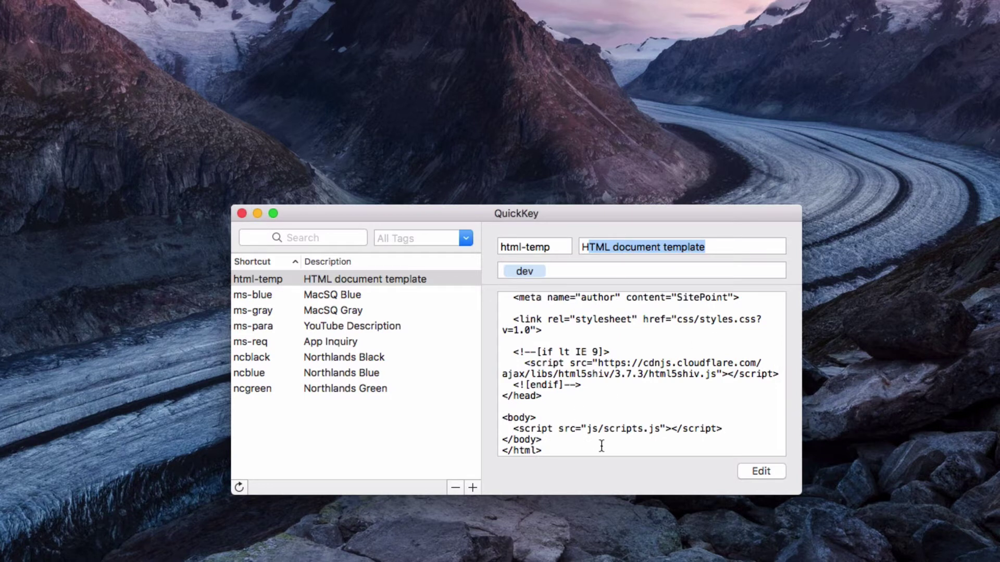
left_click_drag(601, 448, 501, 295)
scroll(582, 416, "up", 10)
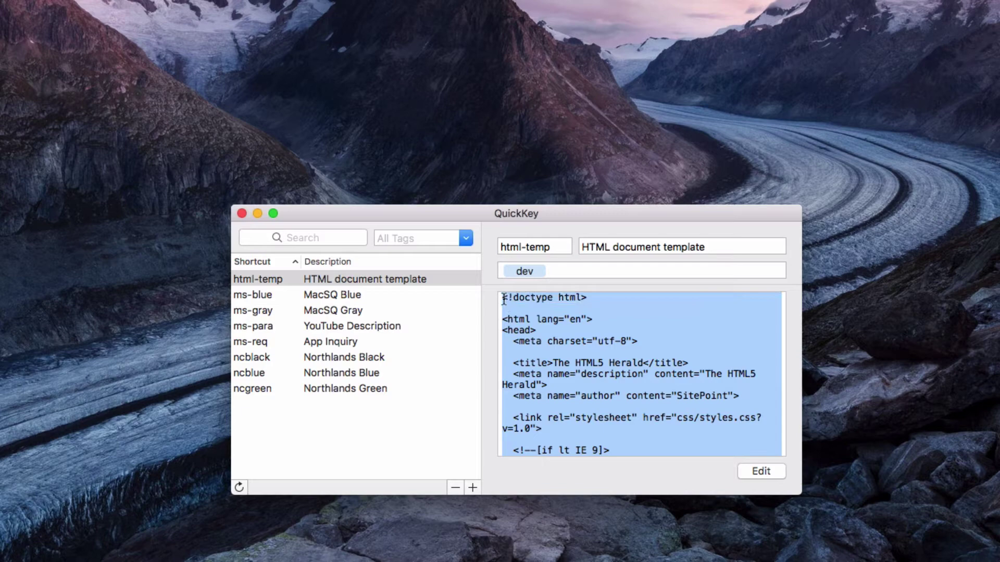
left_click(573, 327)
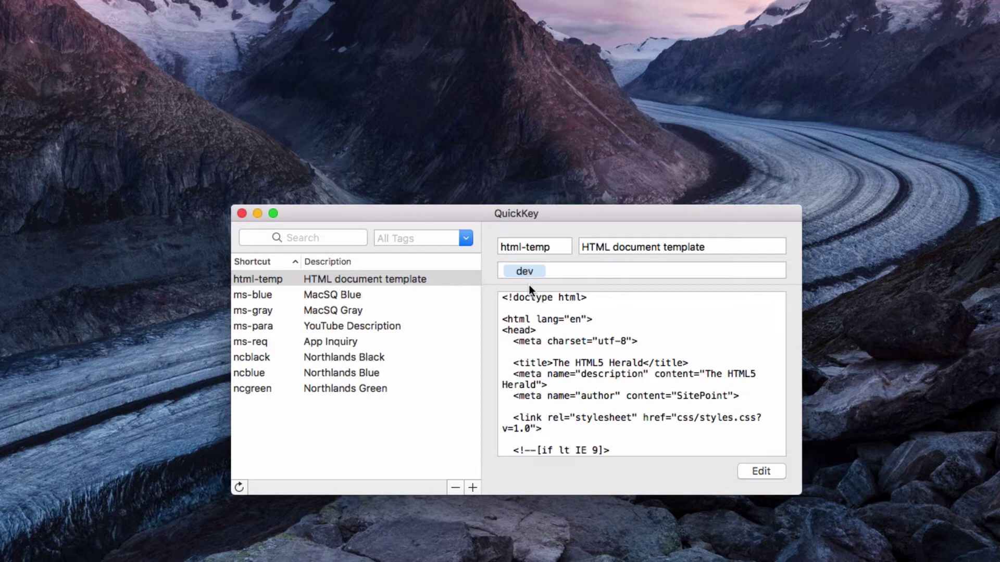
- Compare the tags and contents of the MacSQ Blue and MacSQ Gray snippets, and return to the HTML document template
left_click(409, 298)
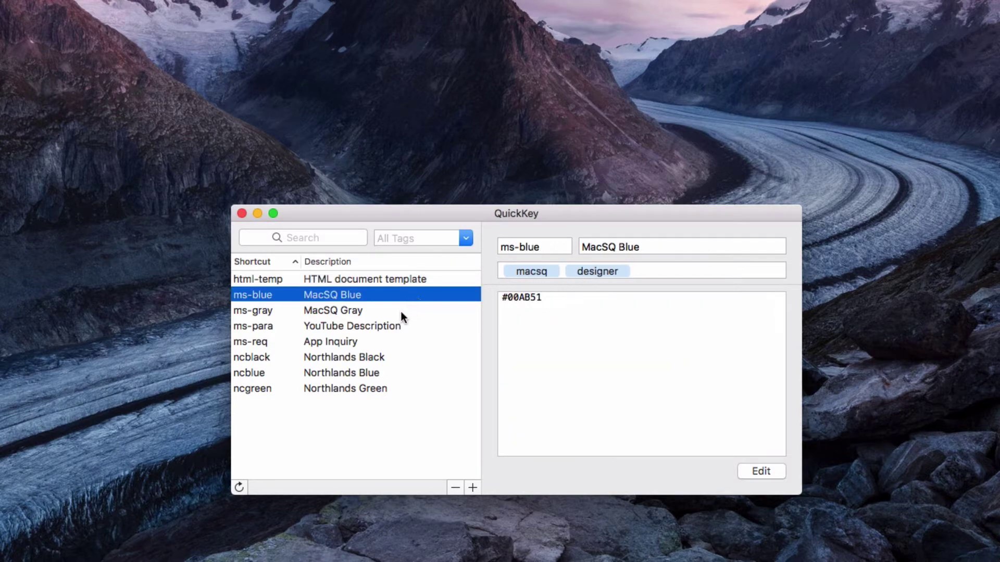
left_click(408, 311)
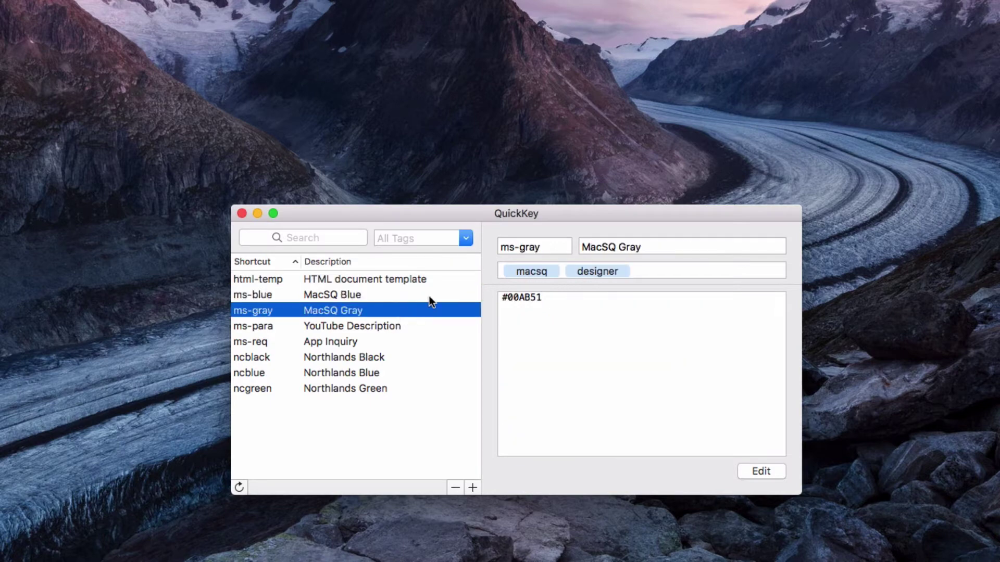
key("Up")
key("Up")
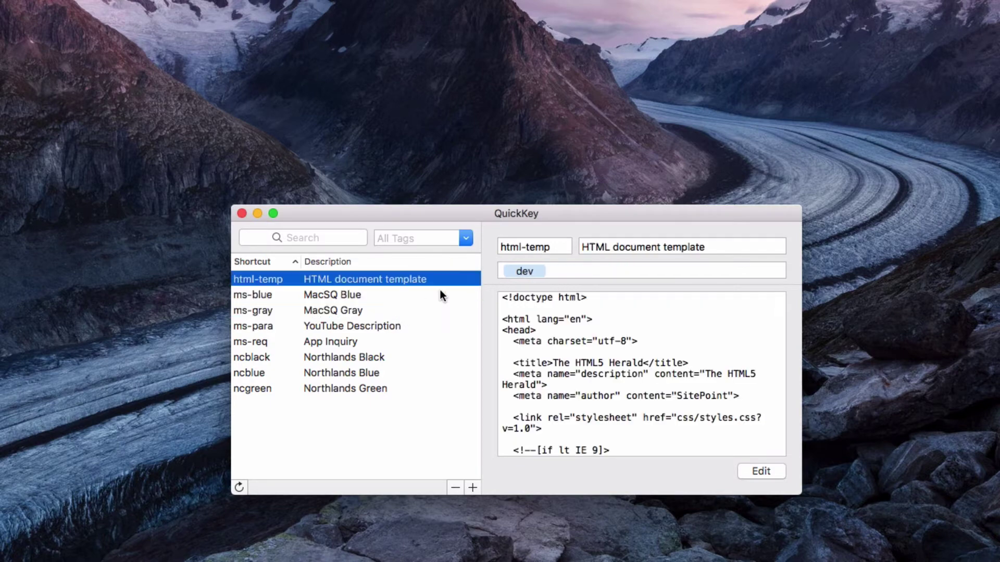
- Filter the snippet list by the macsq, designer and dev tags one after another, and clear the tag filter
left_click(464, 240)
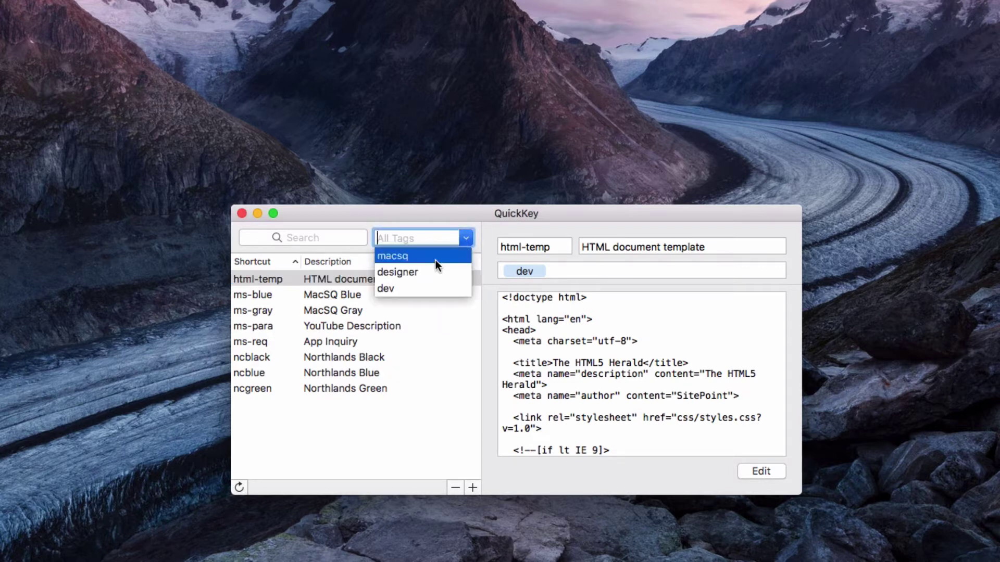
left_click(436, 260)
left_click(470, 239)
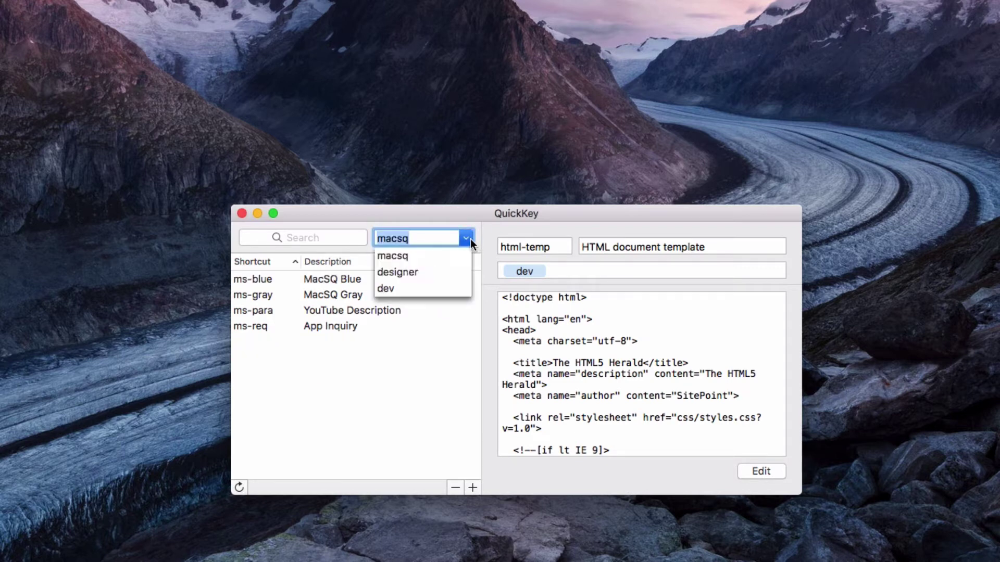
left_click(442, 272)
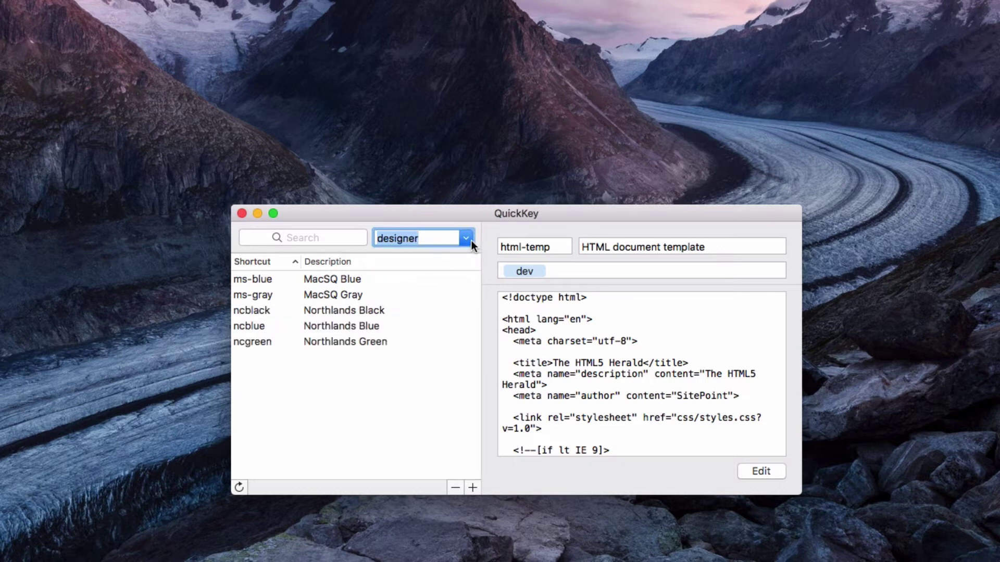
left_click(471, 240)
key("Down")
key("Return")
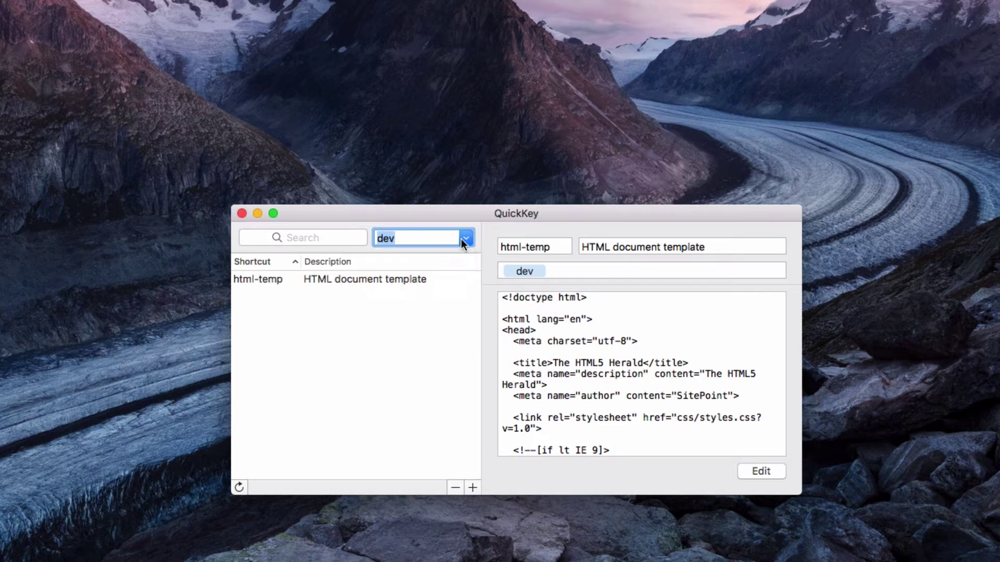
key("BackSpace")
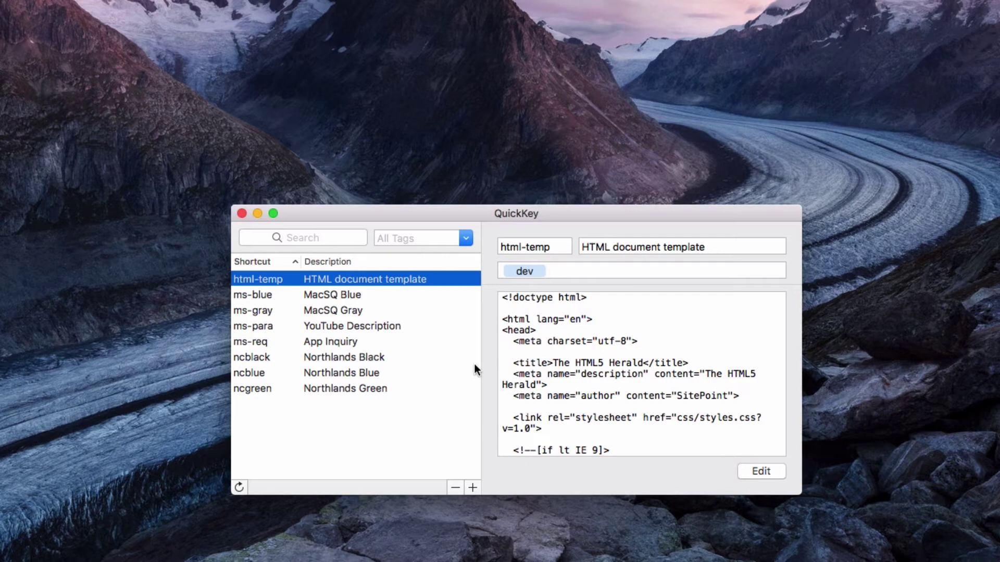
- Display the App Inquiry snippet and highlight the ??? placeholder in its text
left_click(437, 347)
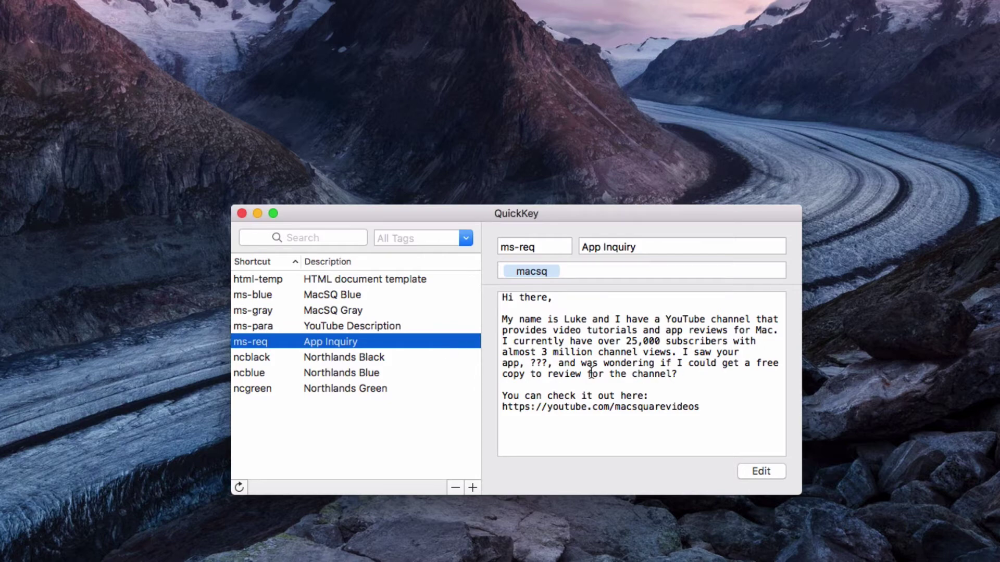
double_click(545, 363)
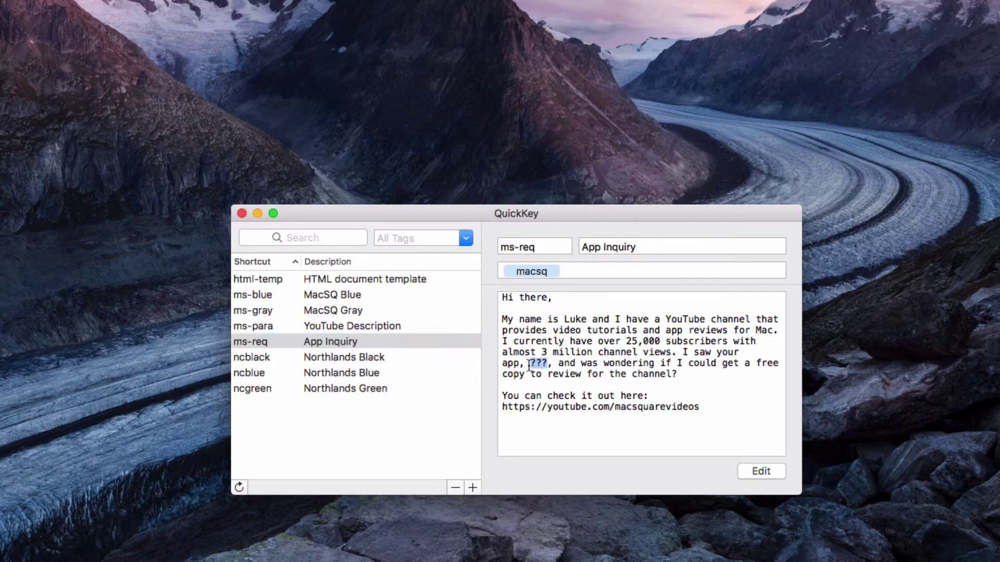
left_click(541, 363)
left_click_drag(530, 363, 546, 363)
left_click(545, 363)
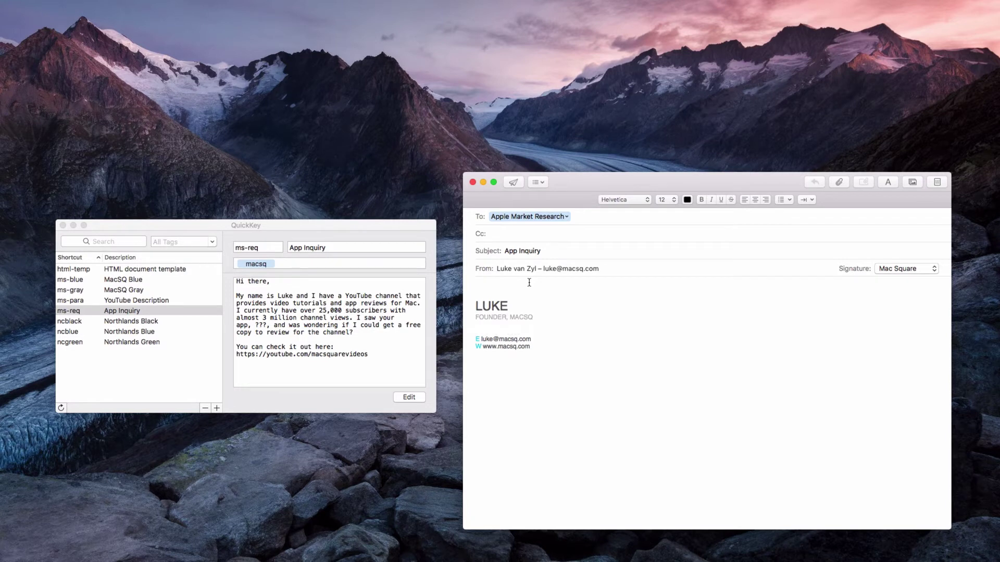
- Expand the ms-req snippet into the App Inquiry e-mail draft in Mail, filling its placeholder with iMovie
key("ctrl+alt+space")
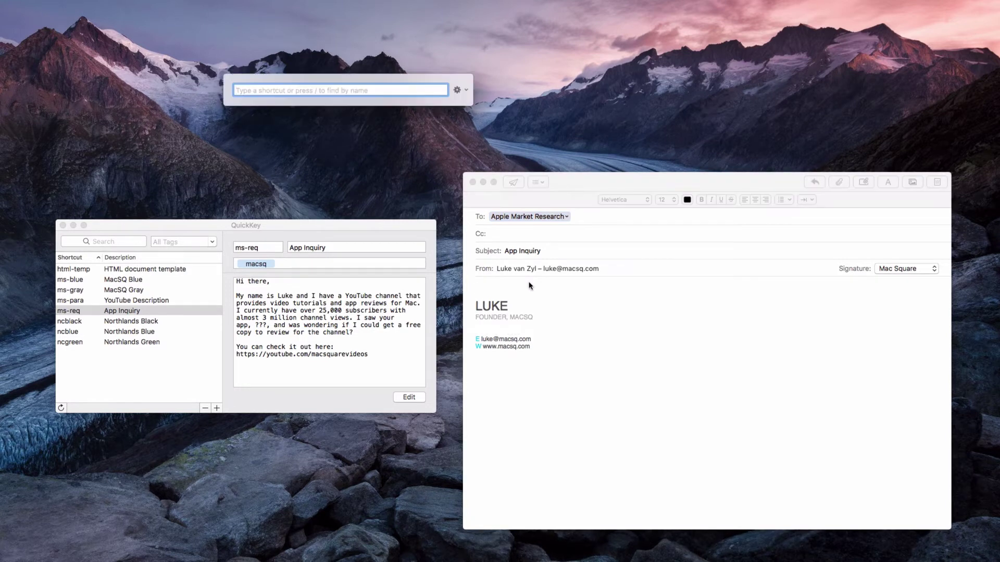
type("ms-req")
key("Return")
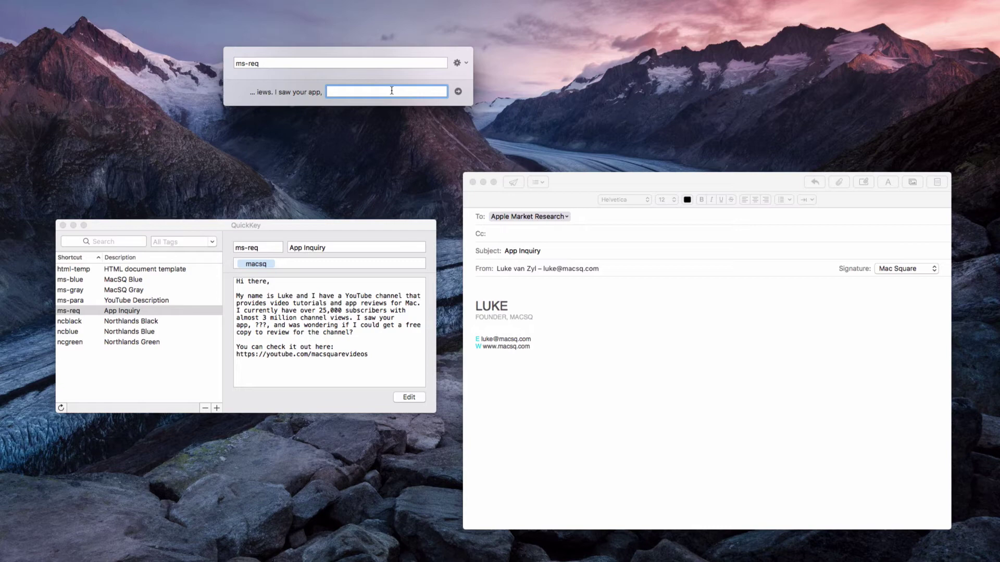
type("iMovie")
key("Return")
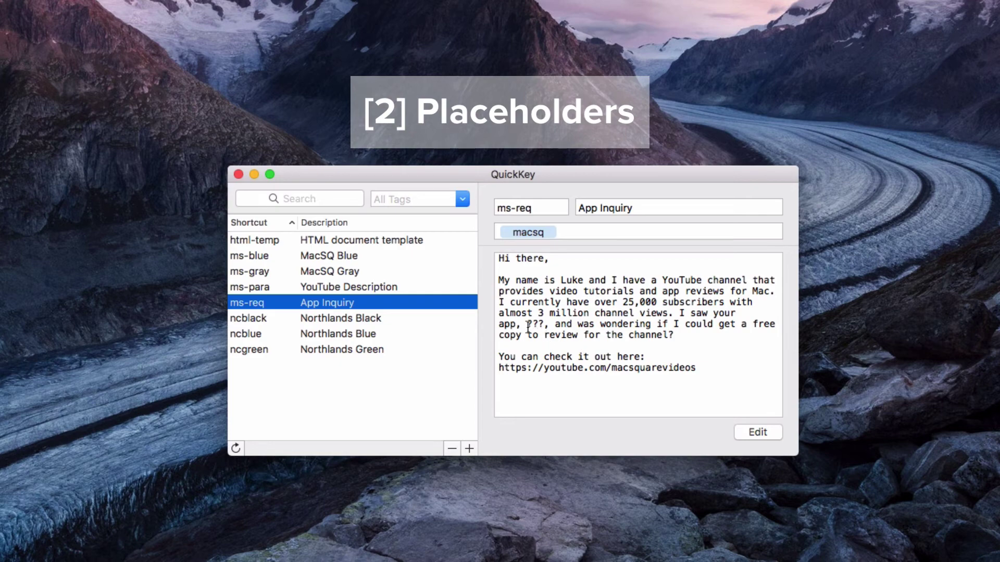
- Highlight the ??? placeholder and the 25,000 subscriber figure in the App Inquiry snippet, and reselect that snippet in the list
left_click_drag(527, 324, 544, 324)
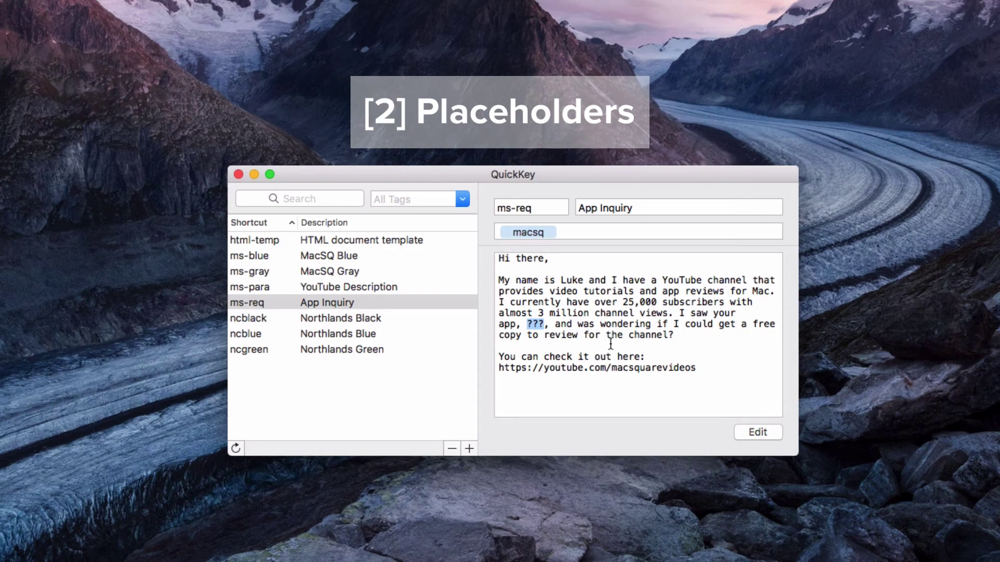
left_click_drag(623, 302, 656, 302)
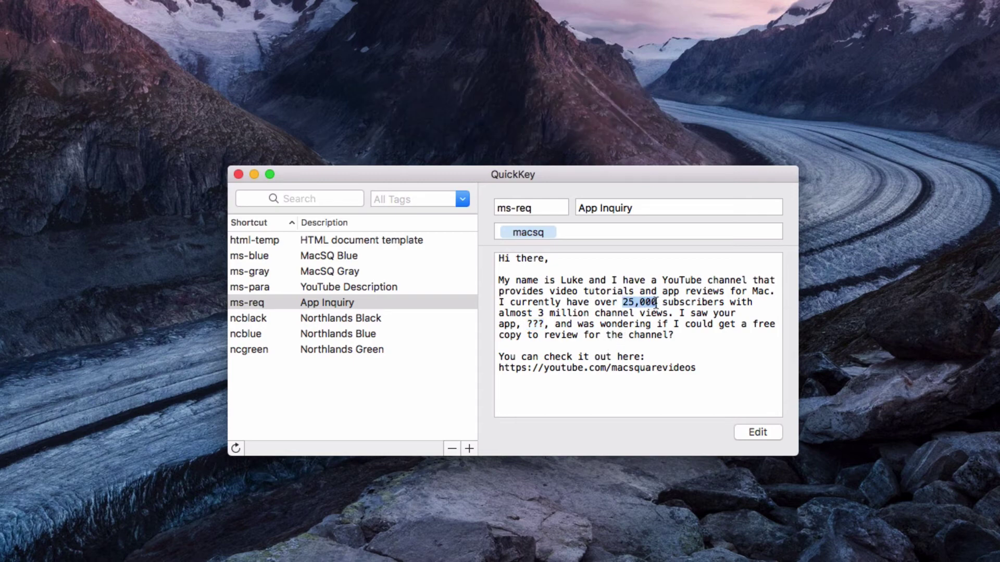
left_click(617, 303)
left_click_drag(622, 302, 656, 302)
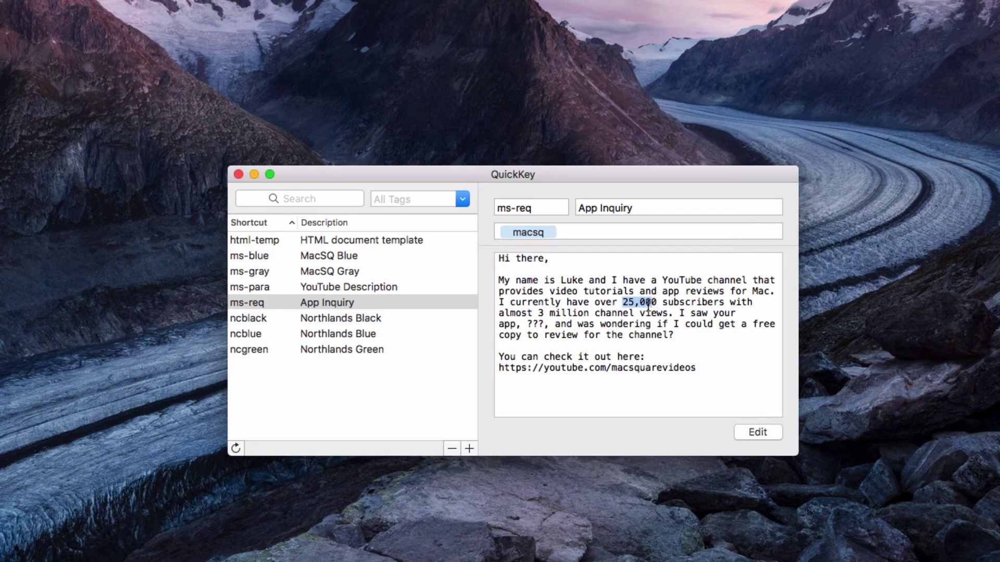
left_click(531, 324)
left_click(357, 303)
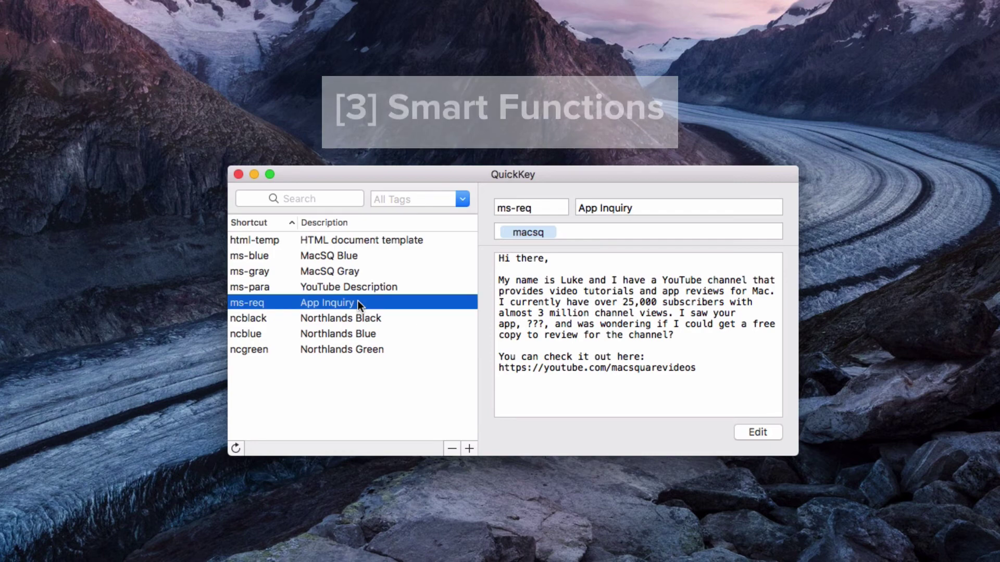